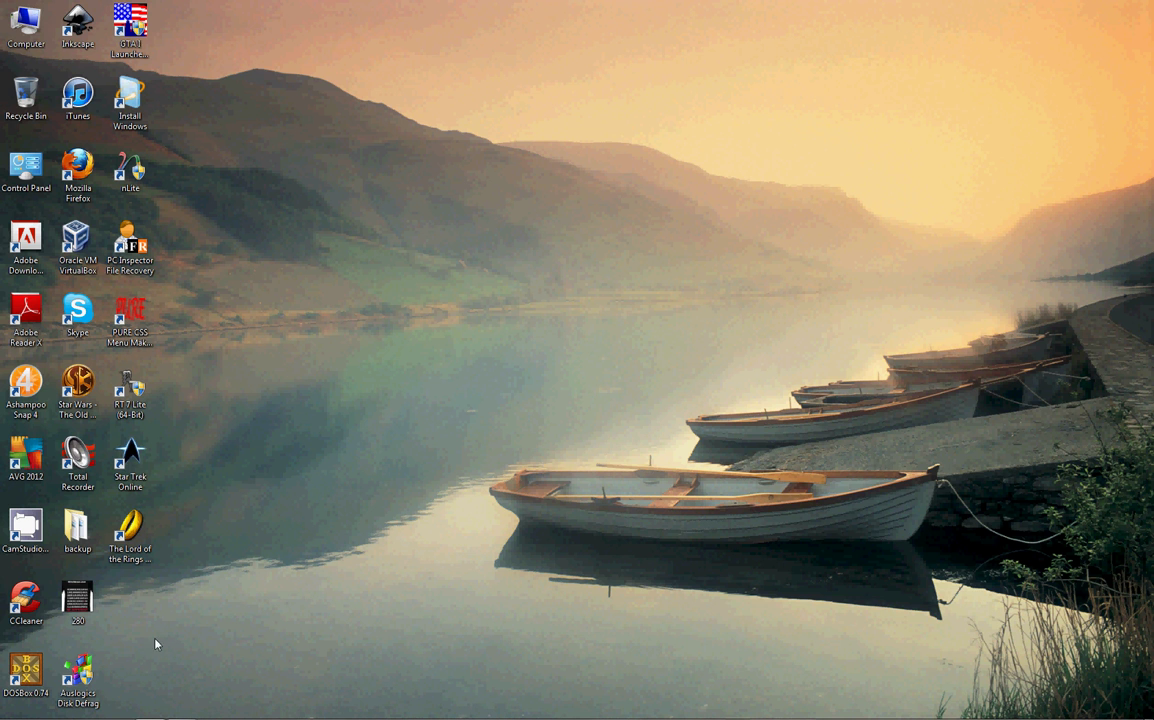
# Open the EPSON Stylus DX4400 printer's properties on the Advanced tab and launch the Add Printer Driver Wizard.
pyautogui.click(18, 709)
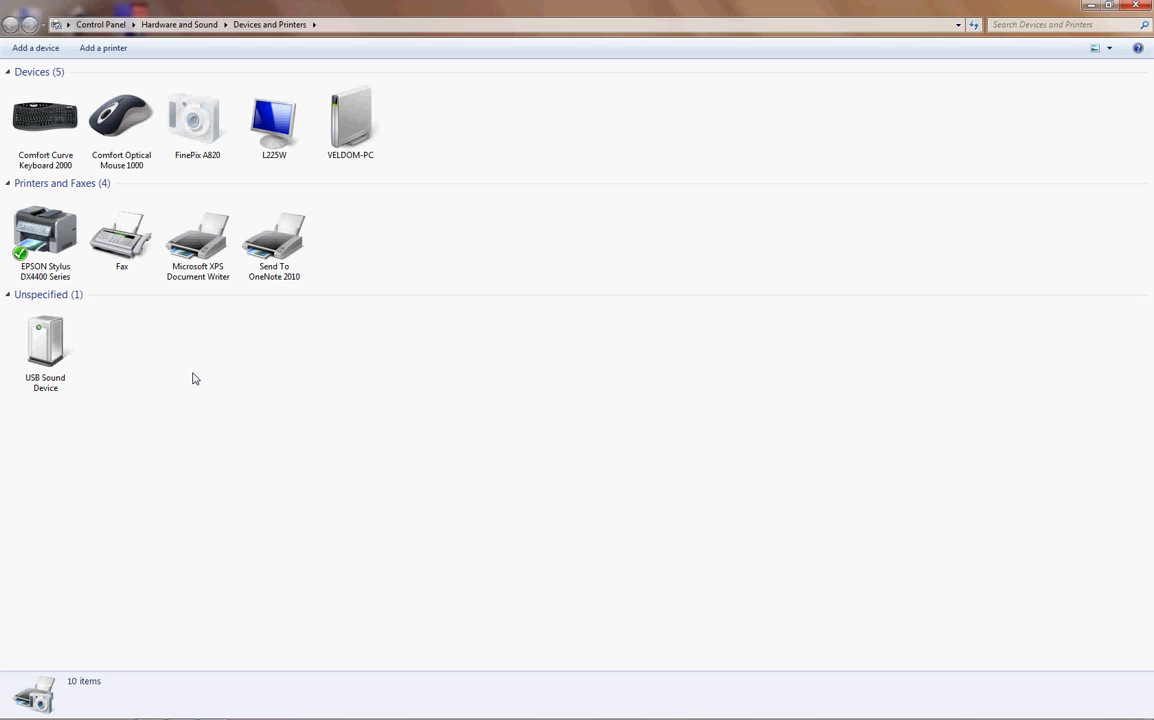
pyautogui.rightClick(51, 252)
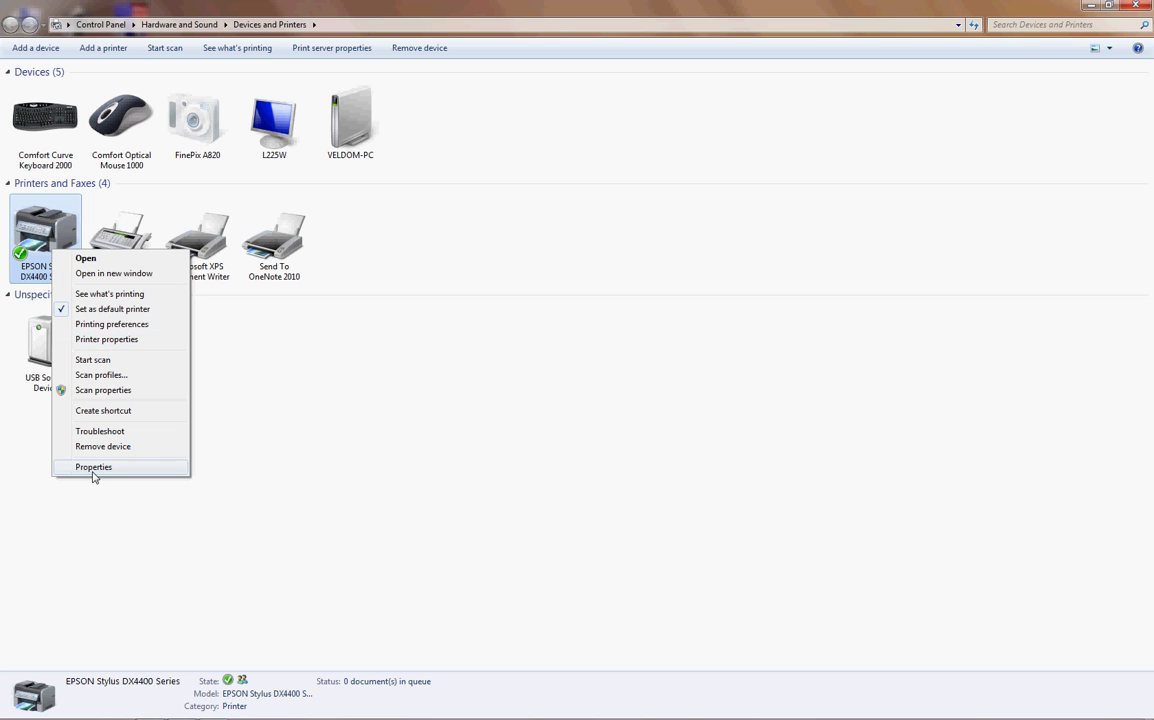
pyautogui.click(104, 340)
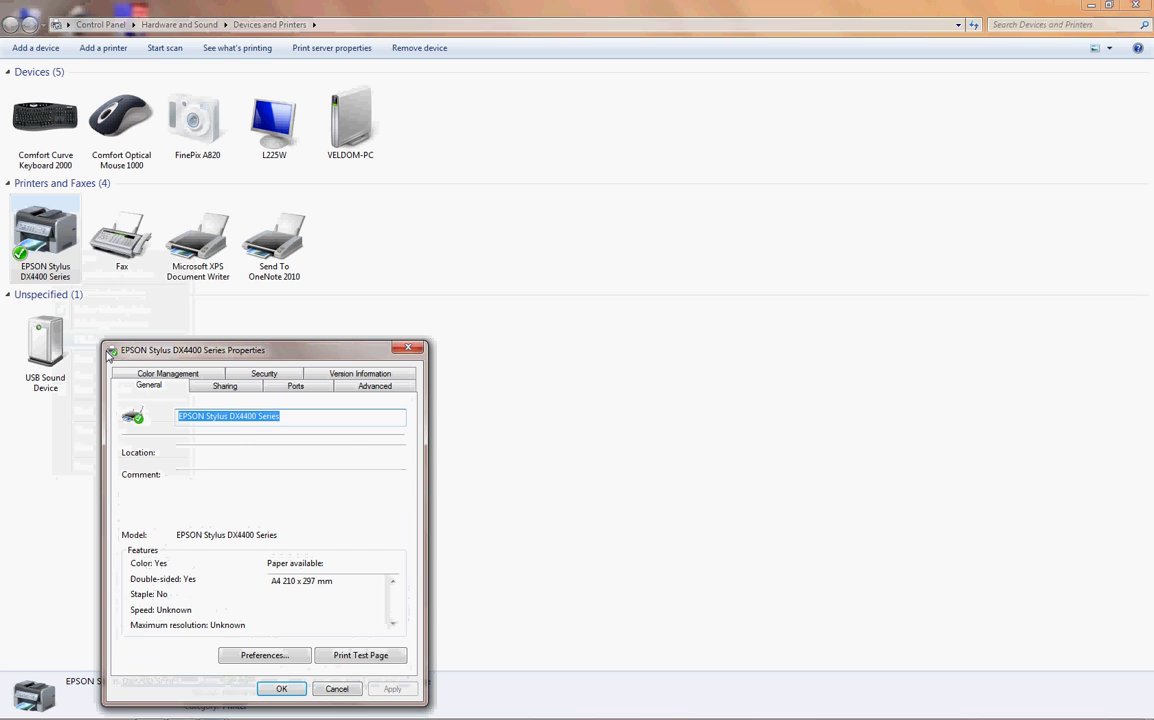
pyautogui.click(375, 386)
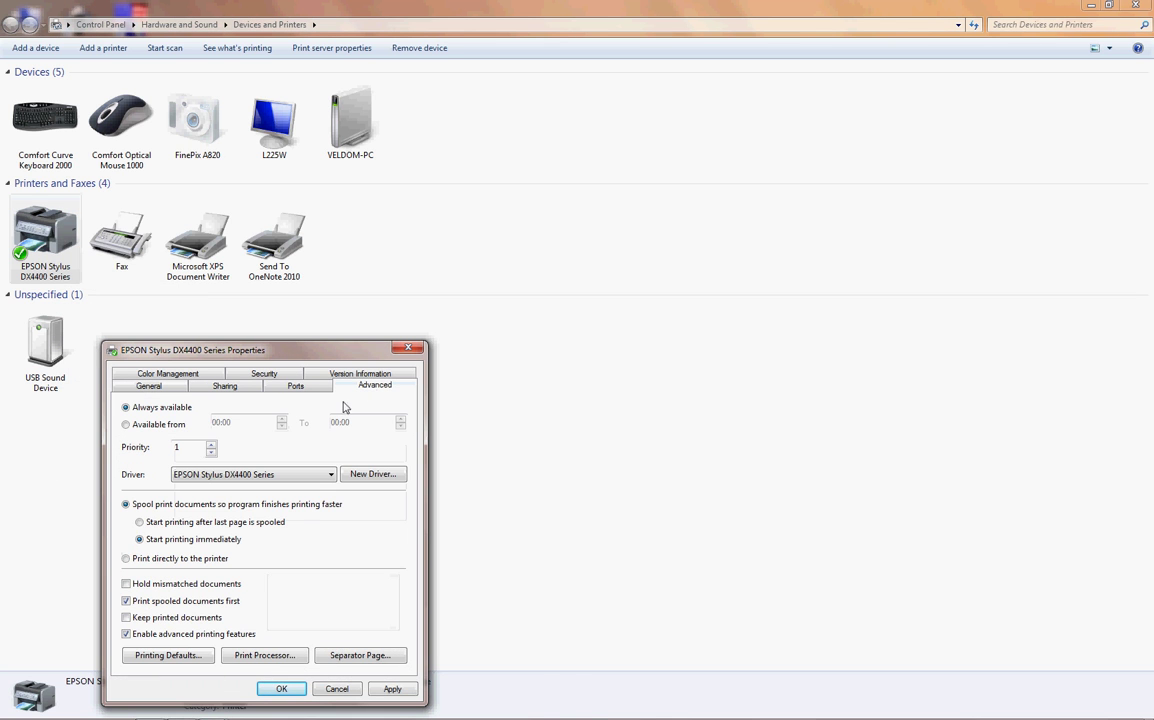
pyautogui.moveTo(272, 341)
pyautogui.mouseDown()
pyautogui.moveTo(379, 345)
pyautogui.moveTo(465, 154)
pyautogui.mouseUp()
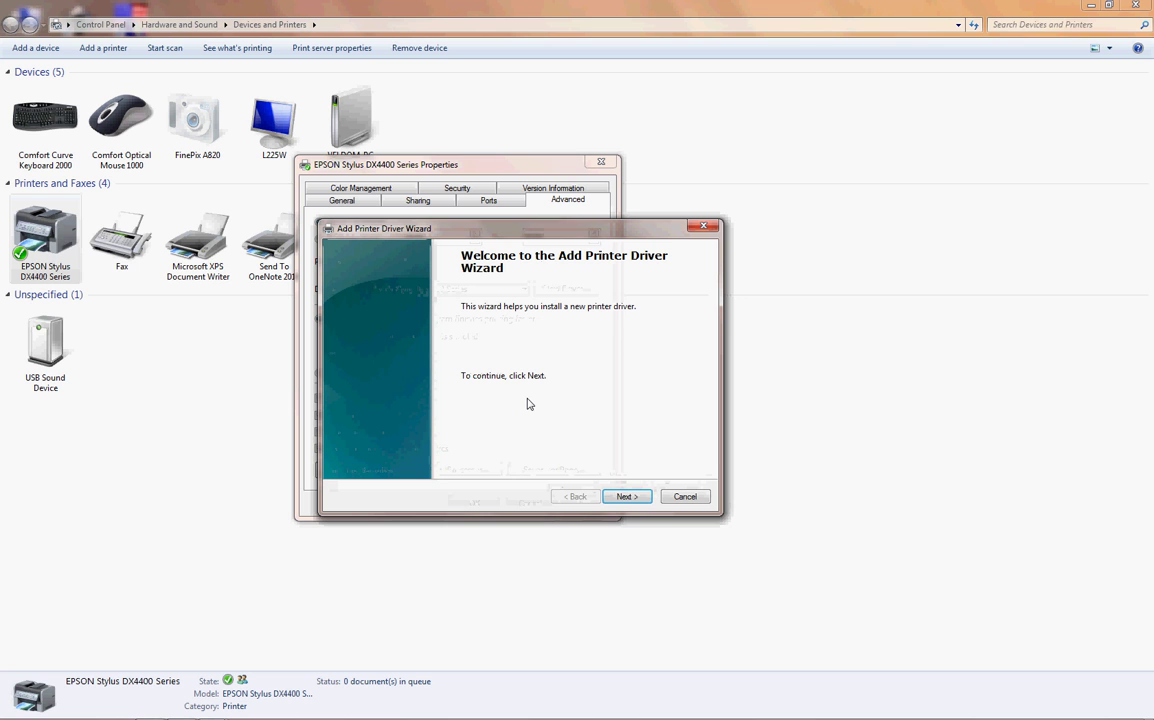
# Select the Epson Stylus CX6400 (M) driver from the Epson list and choose Have Disk.
pyautogui.click(630, 497)
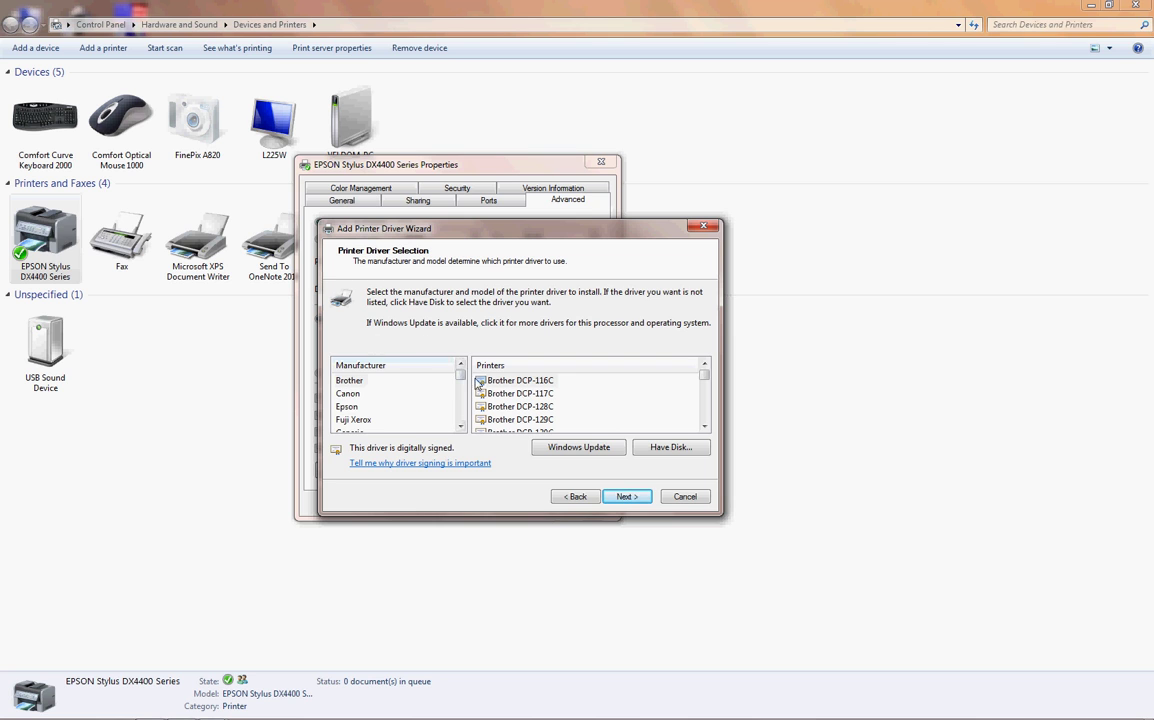
pyautogui.click(344, 408)
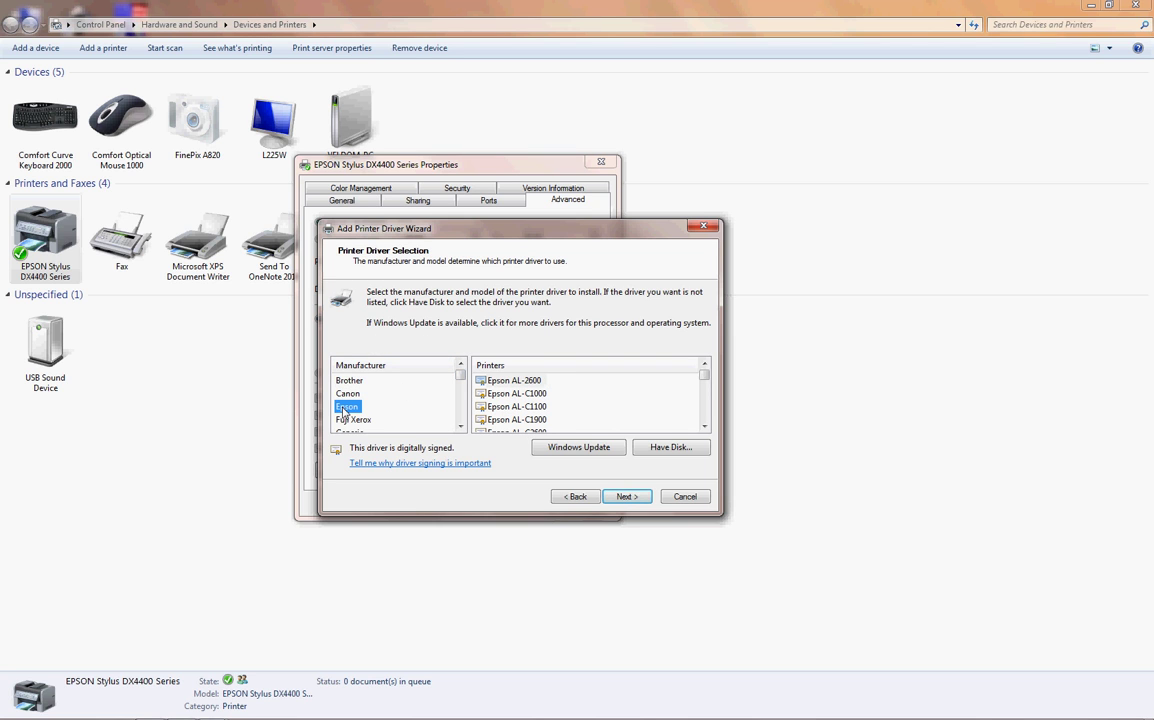
pyautogui.moveTo(705, 377); pyautogui.dragTo(705, 418)
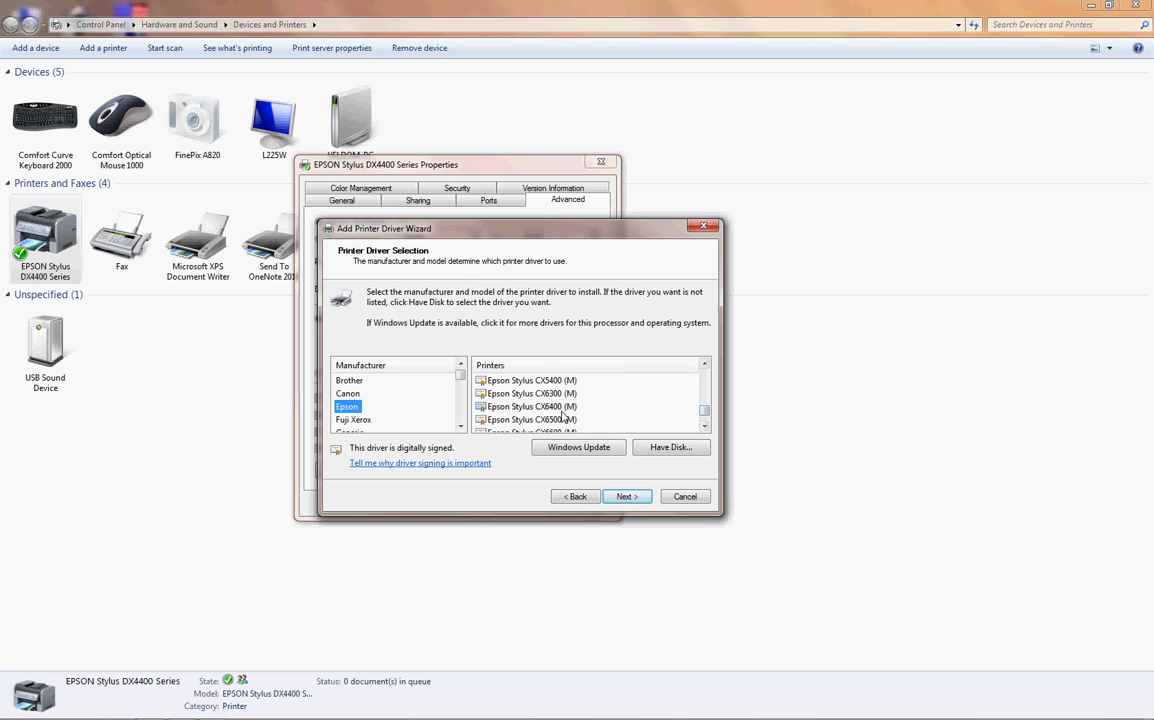
pyautogui.click(531, 406)
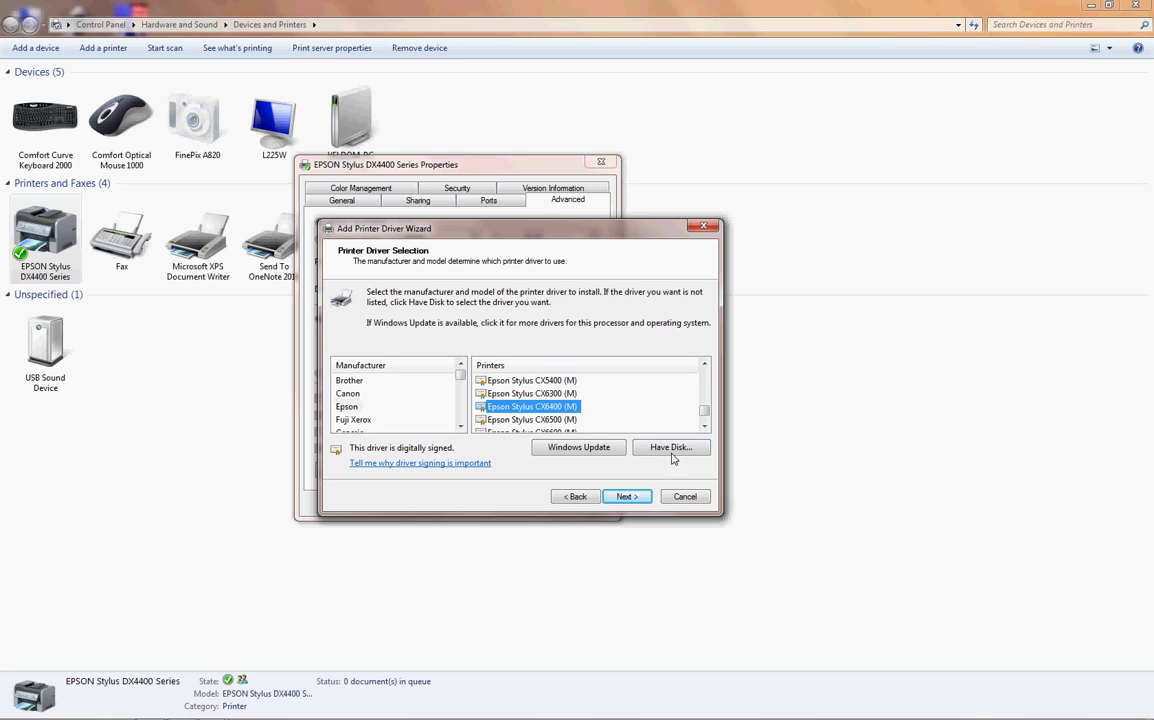
pyautogui.click(667, 451)
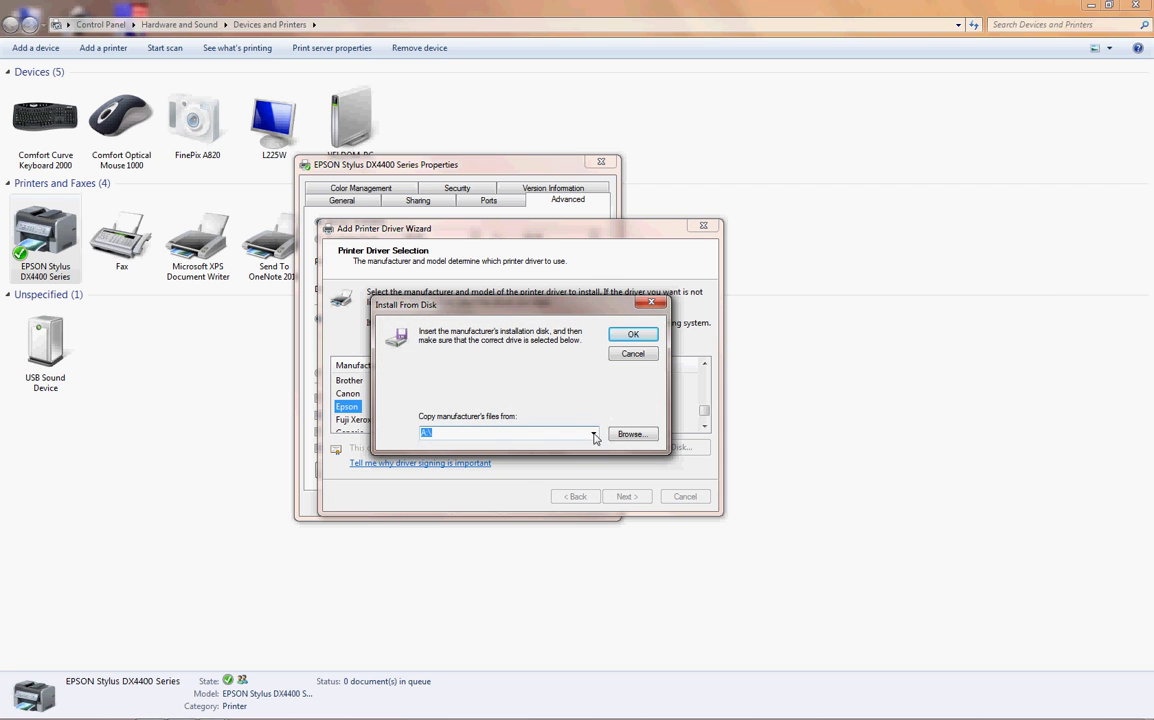
# Cancel the disk install and advance with the Epson Stylus CX6400 (M) driver selected.
pyautogui.click(593, 433)
pyautogui.click(480, 403)
pyautogui.click(632, 356)
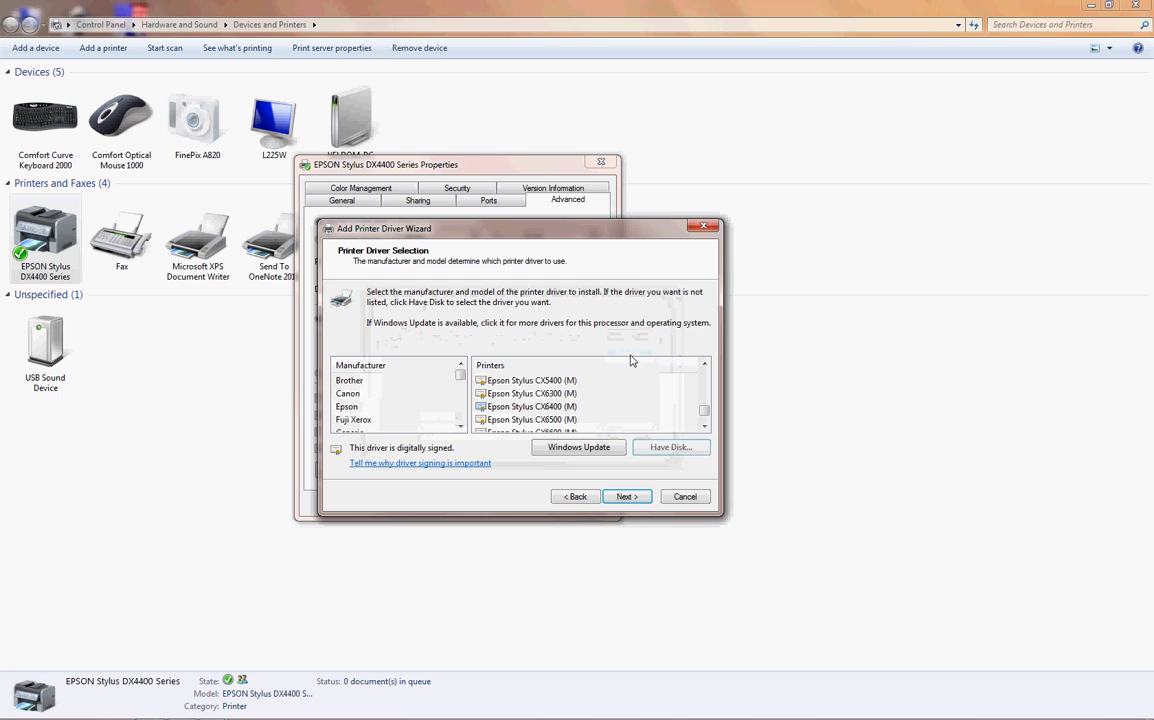
pyautogui.click(488, 407)
pyautogui.click(627, 497)
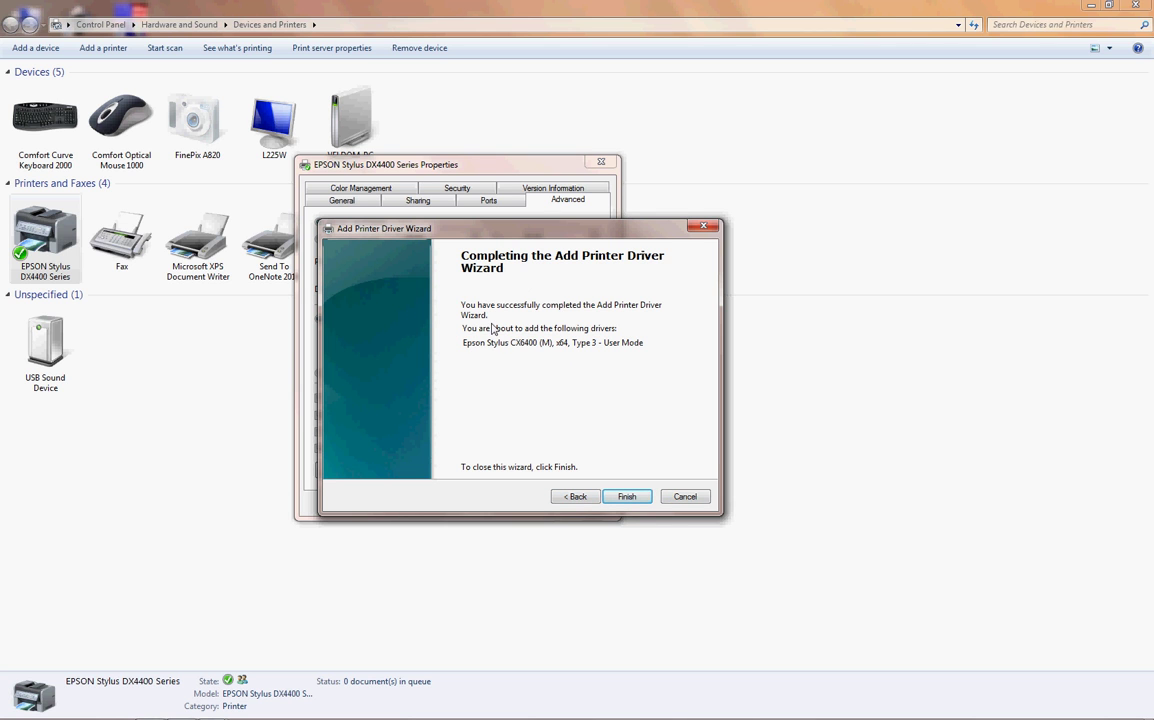
# Return to driver selection, refresh the driver list from Windows Update, and launch Internet Explorer.
pyautogui.click(578, 497)
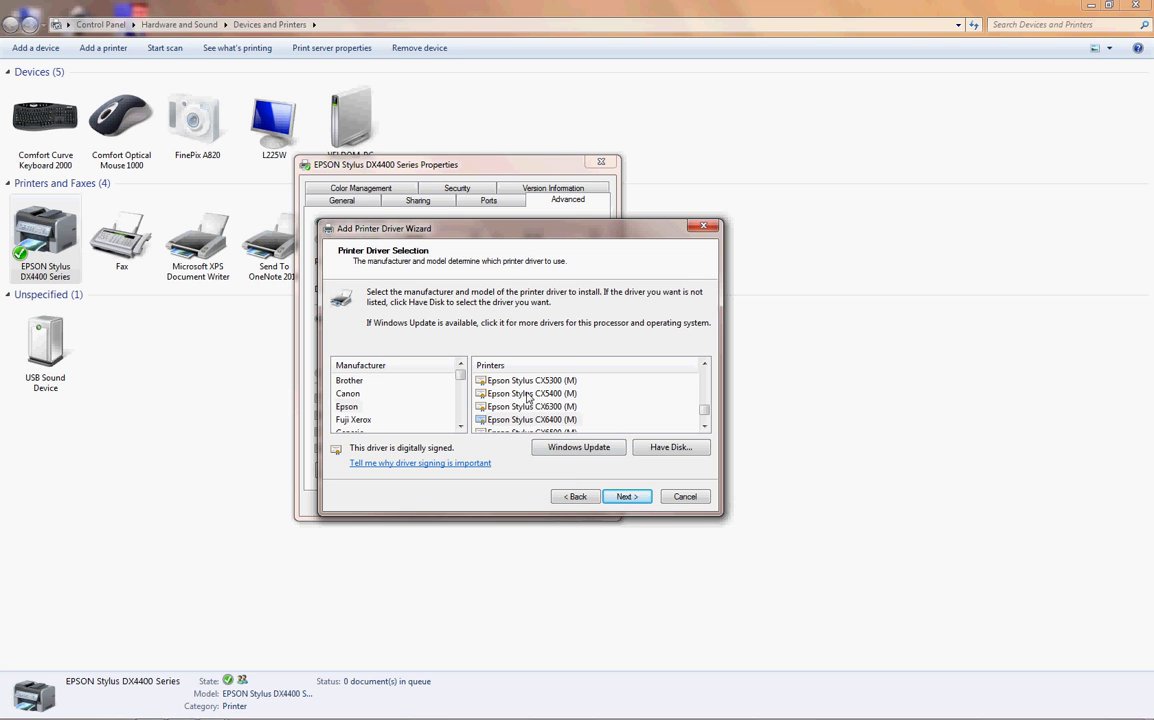
pyautogui.click(560, 450)
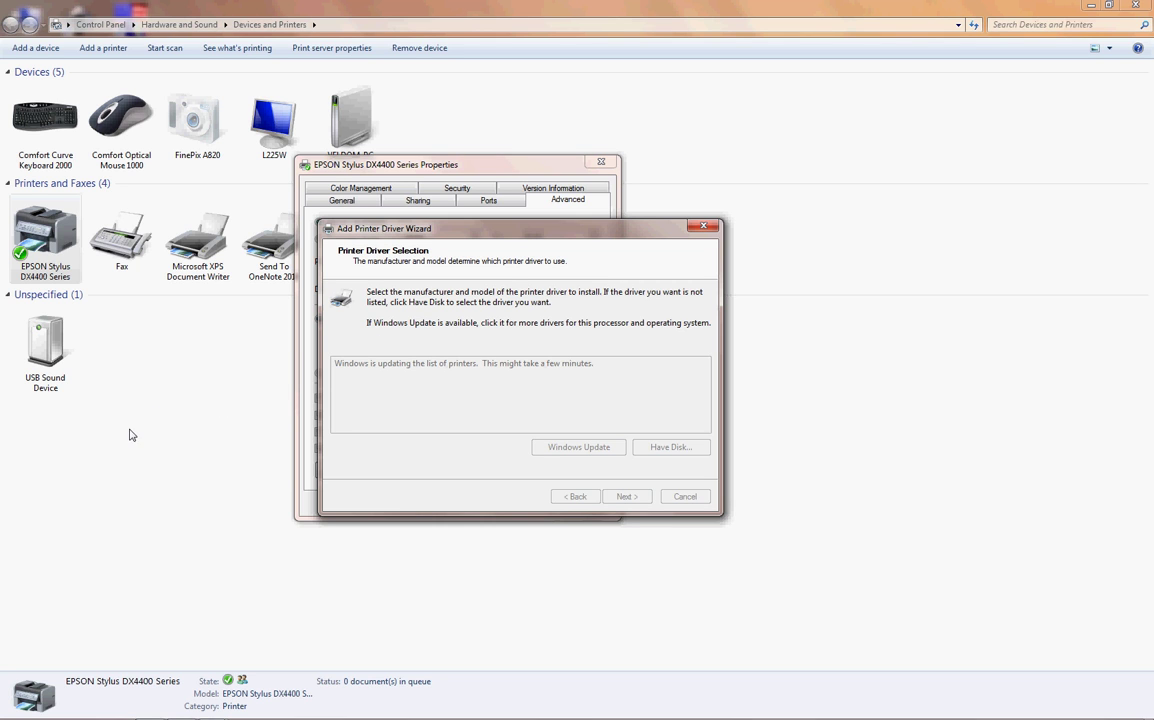
pyautogui.click(56, 710)
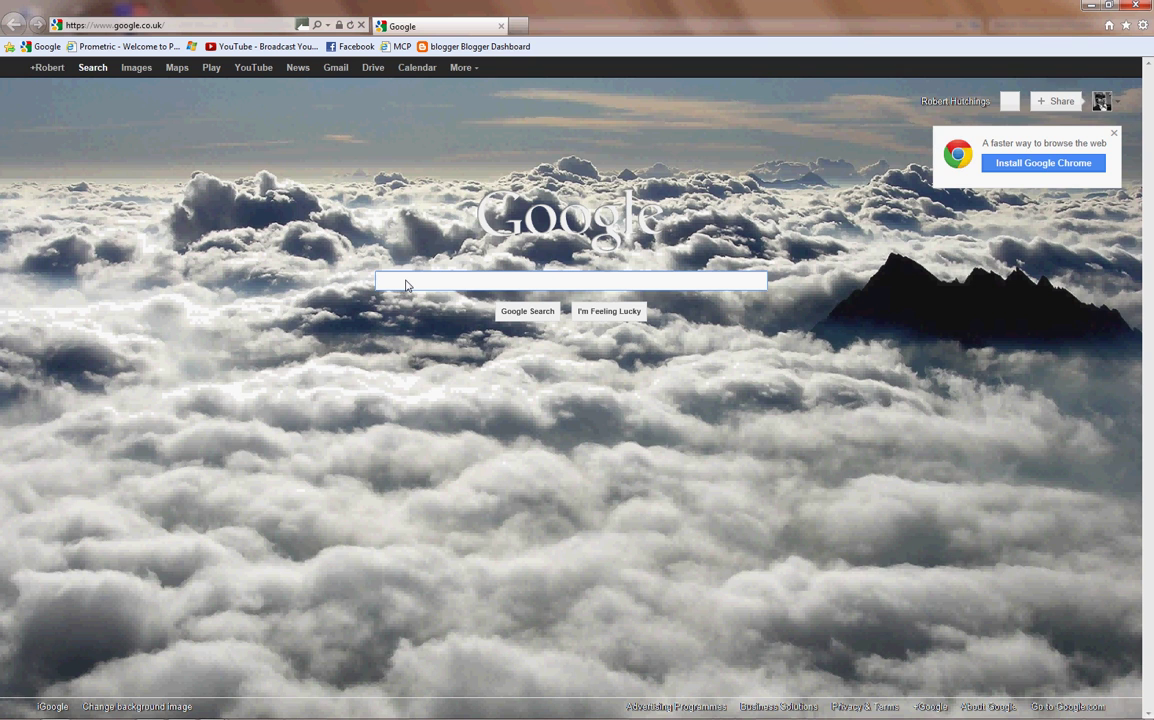
# Search Google for 'epson'.
pyautogui.write('epson')
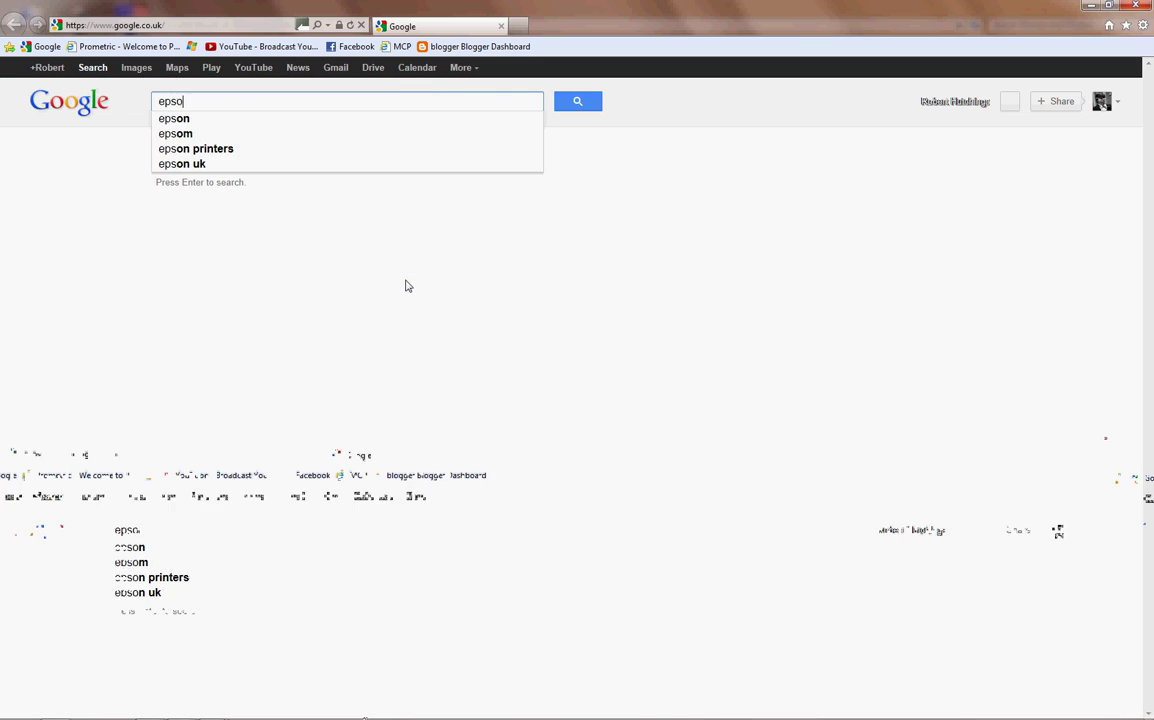
pyautogui.press('Return')
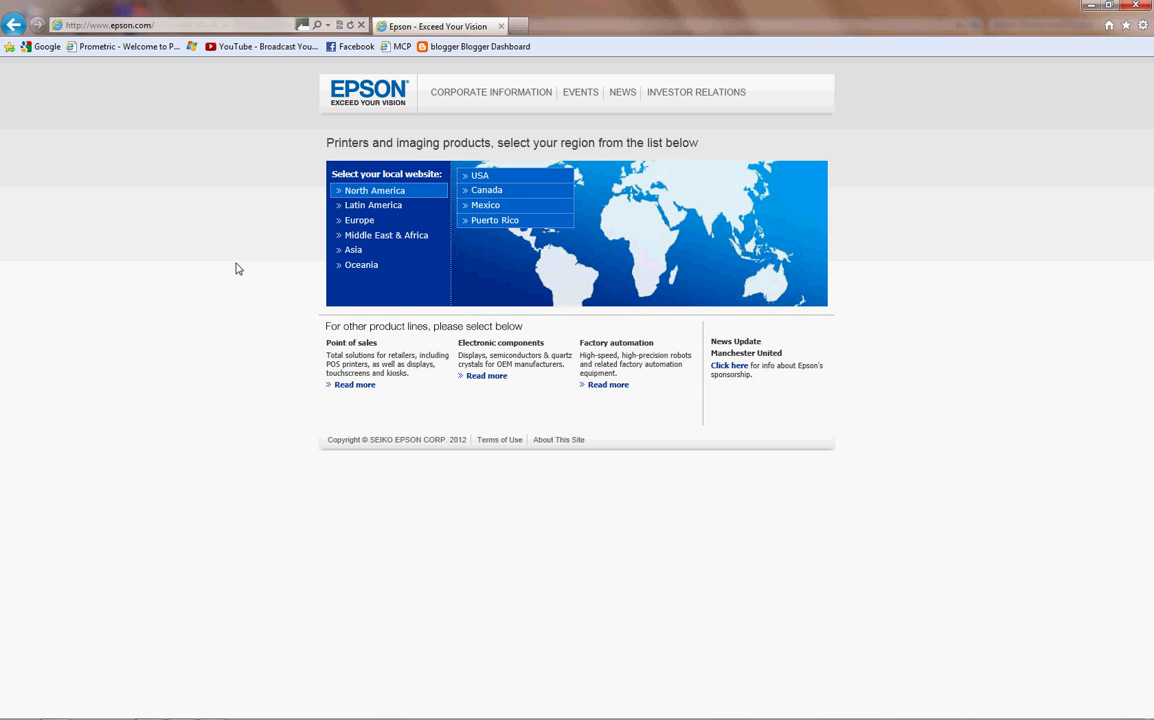
# Open Epson's United Kingdom site and search its support for dx4400, which finds nothing.
pyautogui.click(358, 222)
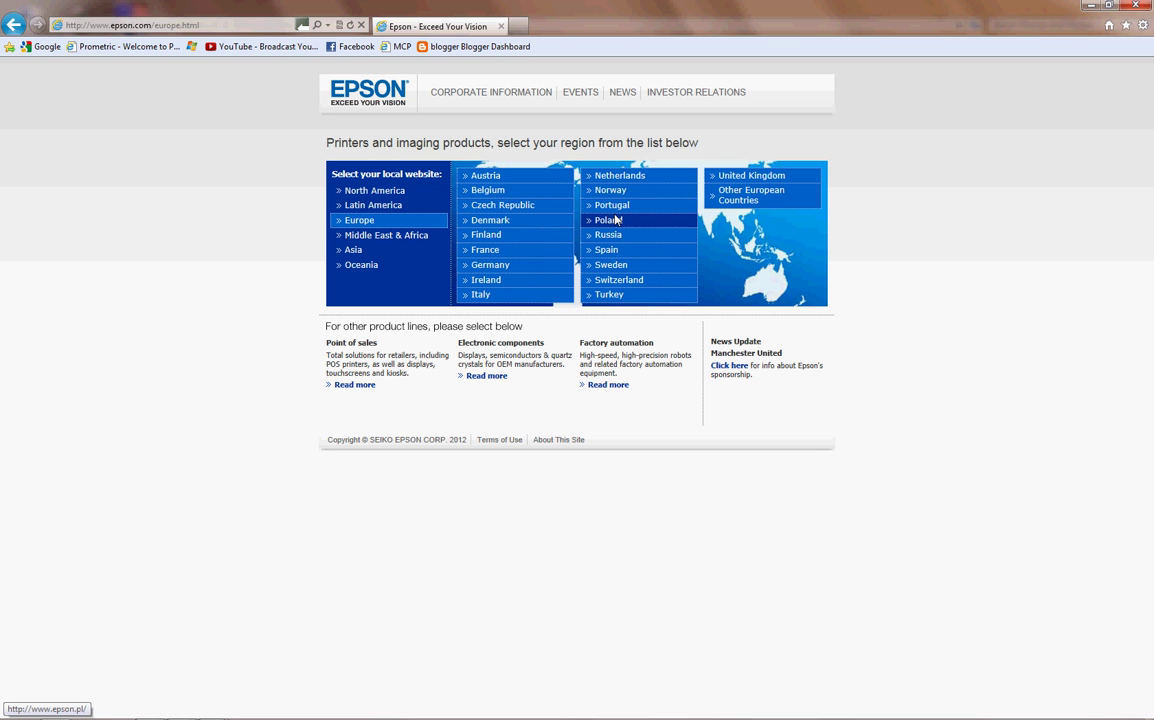
pyautogui.click(733, 180)
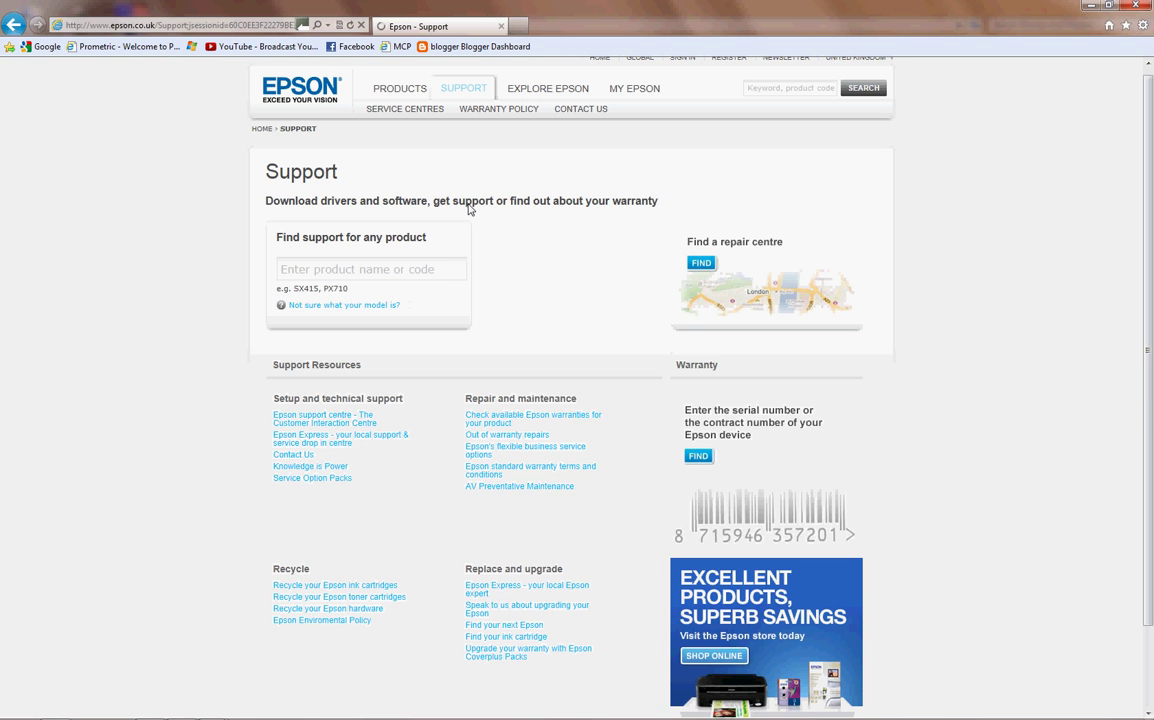
pyautogui.click(345, 270)
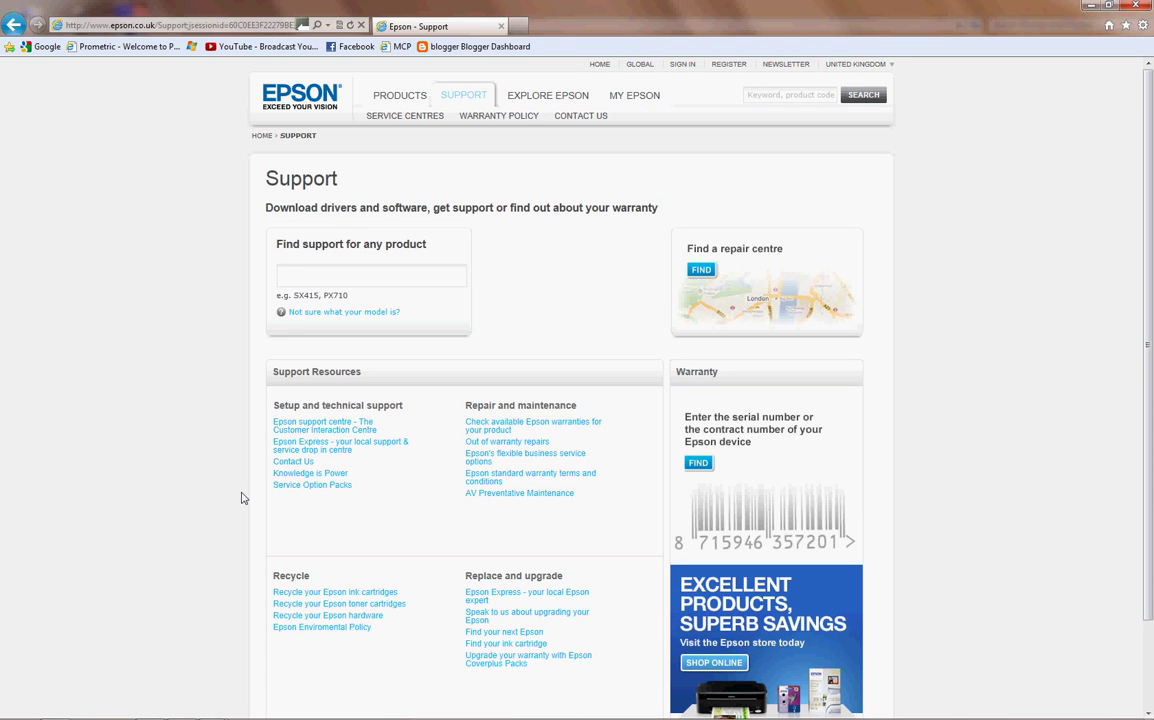
pyautogui.write('dx444')
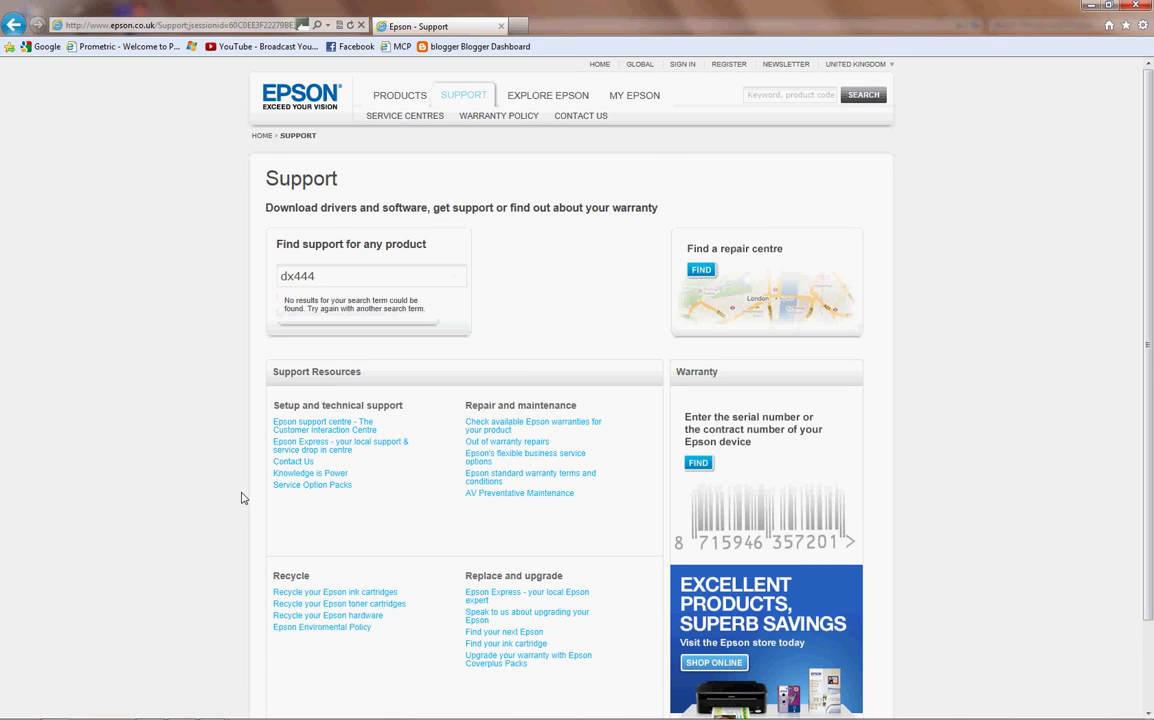
pyautogui.scroll(-2, 241, 497)
pyautogui.write('00')
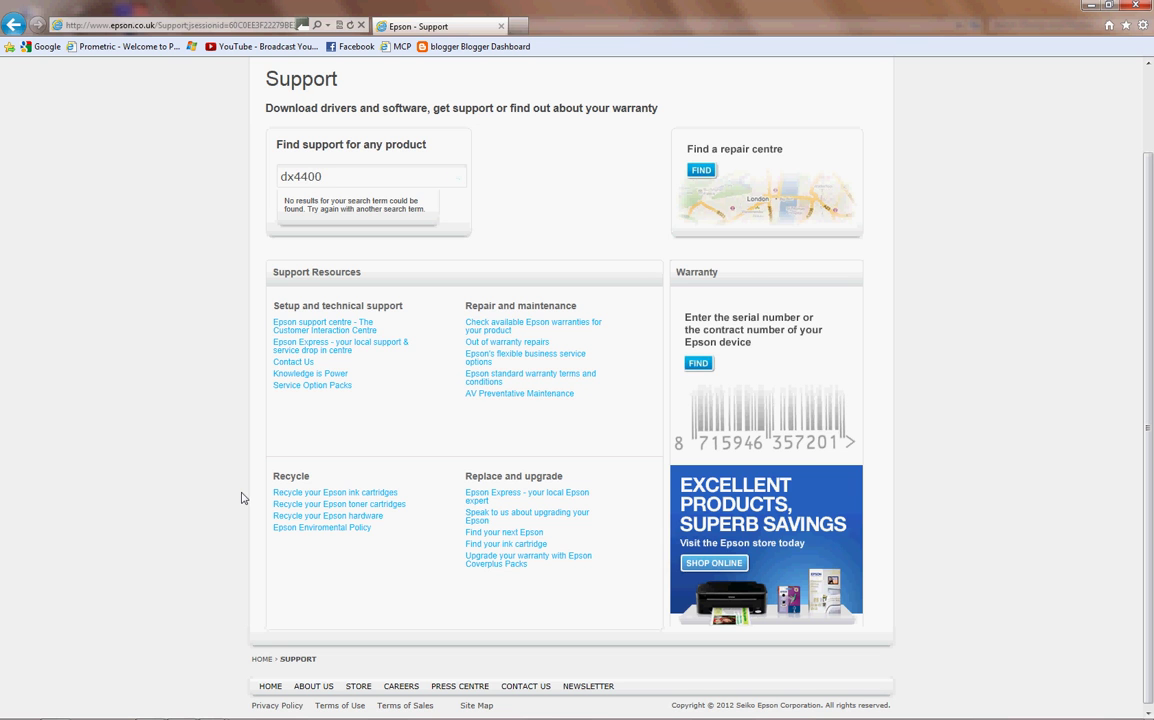
pyautogui.scroll(2, 241, 497)
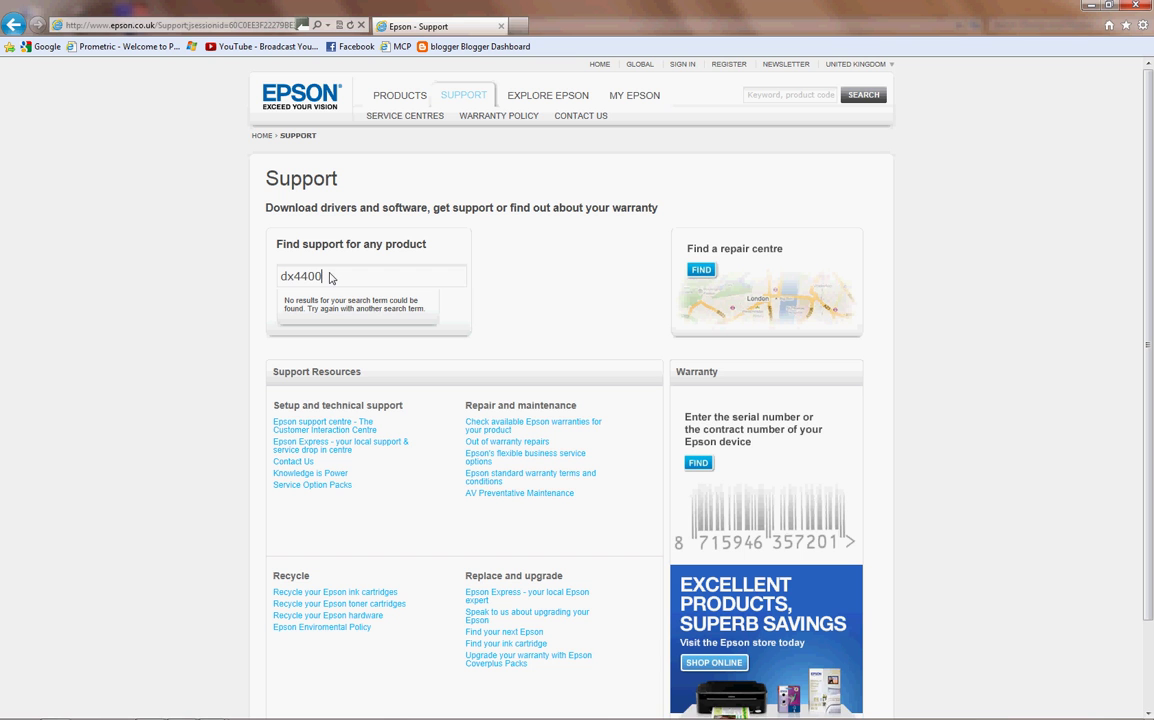
pyautogui.click(208, 711)
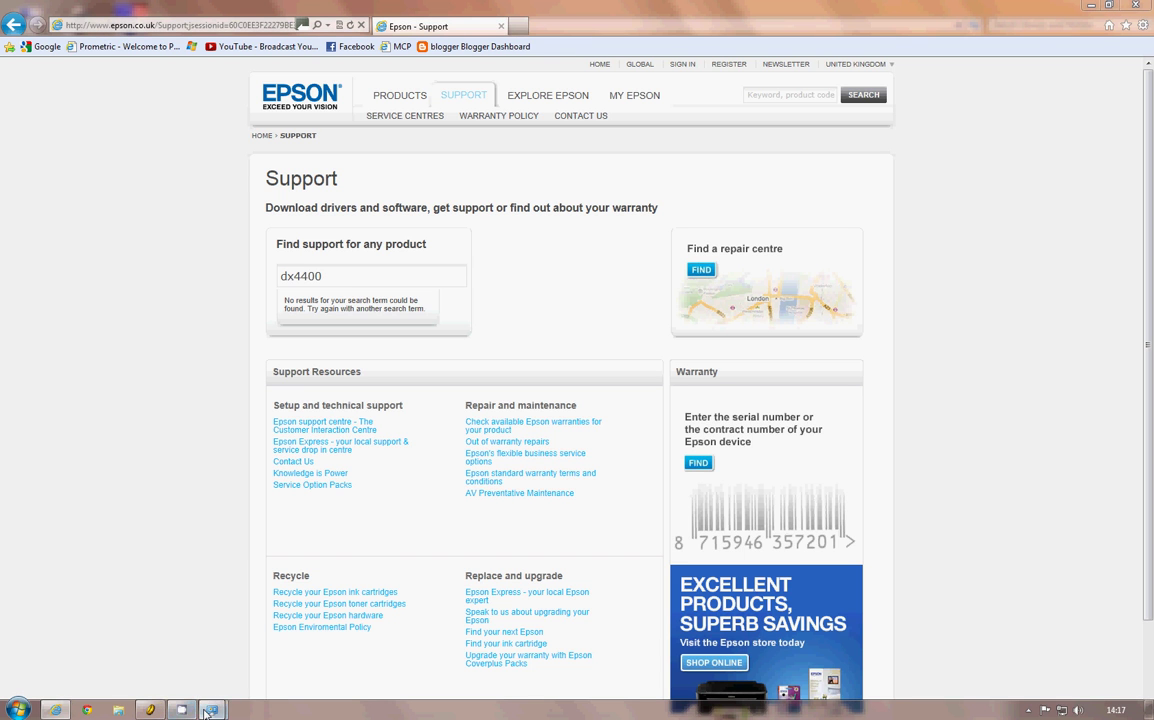
pyautogui.click(160, 635)
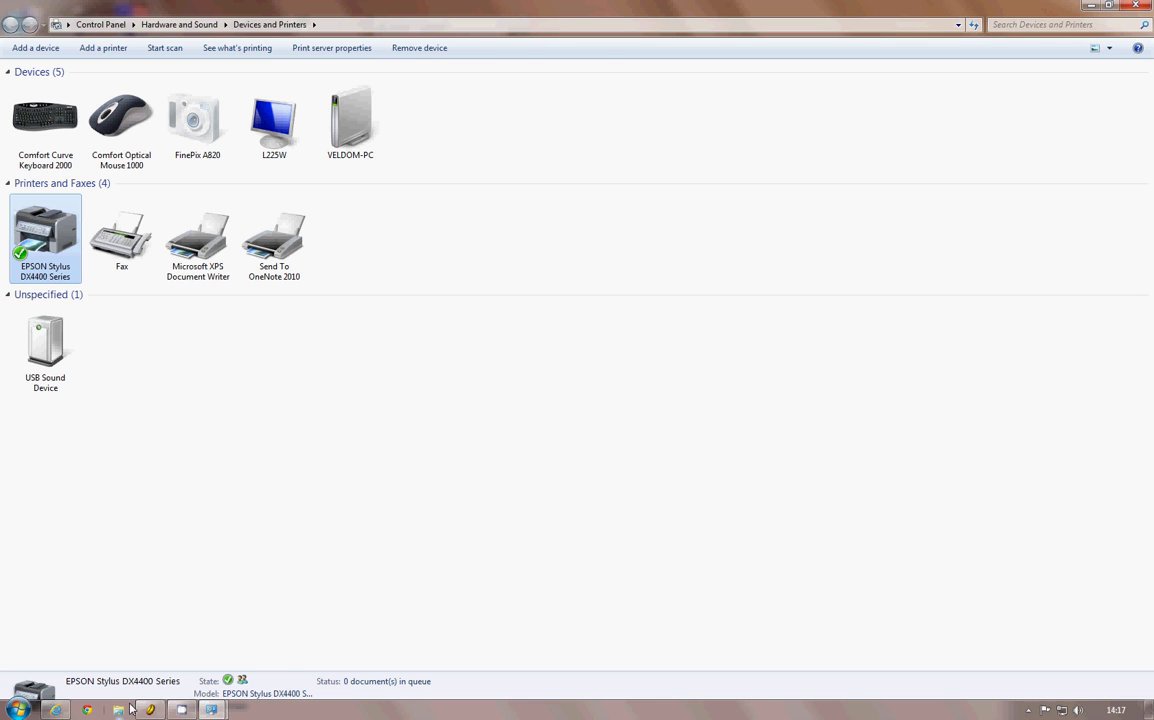
pyautogui.click(88, 705)
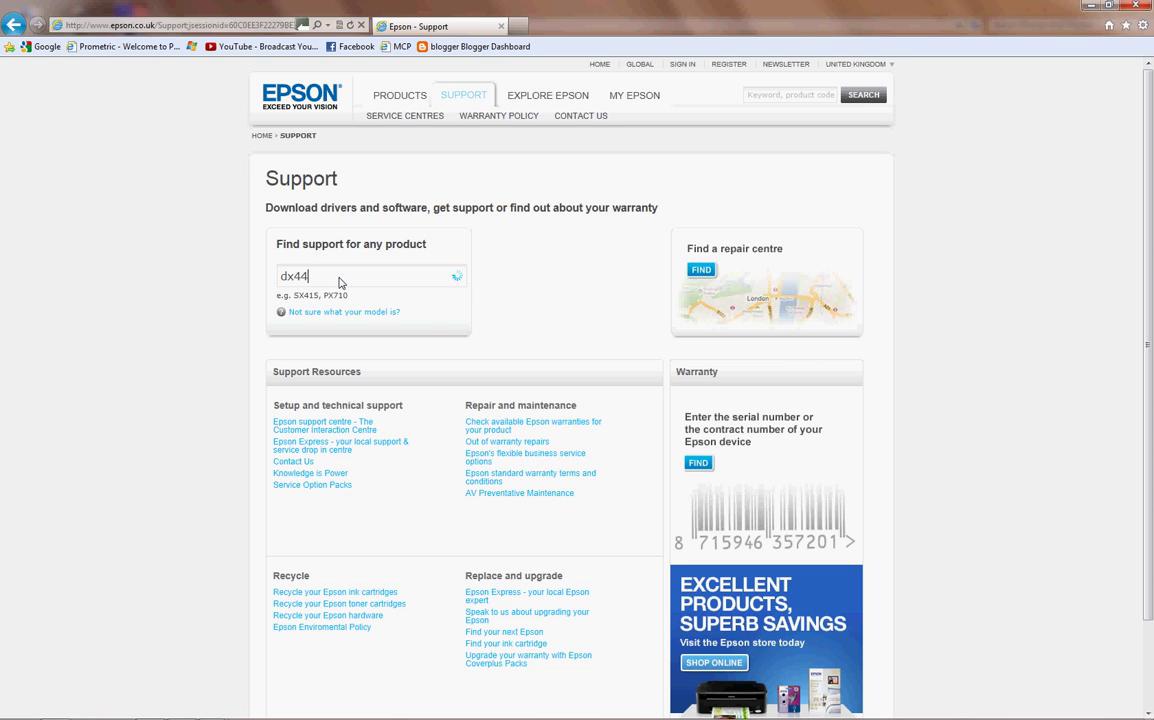
# Trim the support search term to 'dx4' to get DX4000, DX4050 and DX4800 suggestions.
pyautogui.press('BackSpace')
pyautogui.press('BackSpace')
pyautogui.press('BackSpace')
pyautogui.write('4')
pyautogui.write('400')
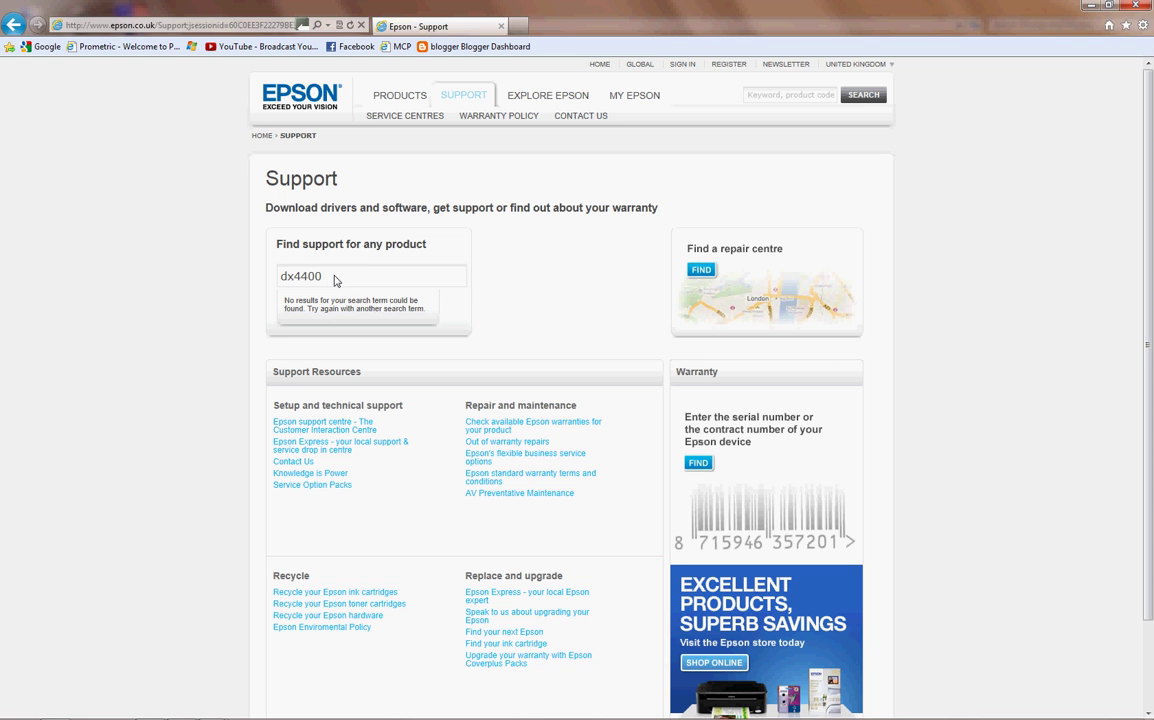
pyautogui.press('BackSpace')
pyautogui.press('BackSpace')
pyautogui.press('BackSpace')
pyautogui.press('BackSpace')
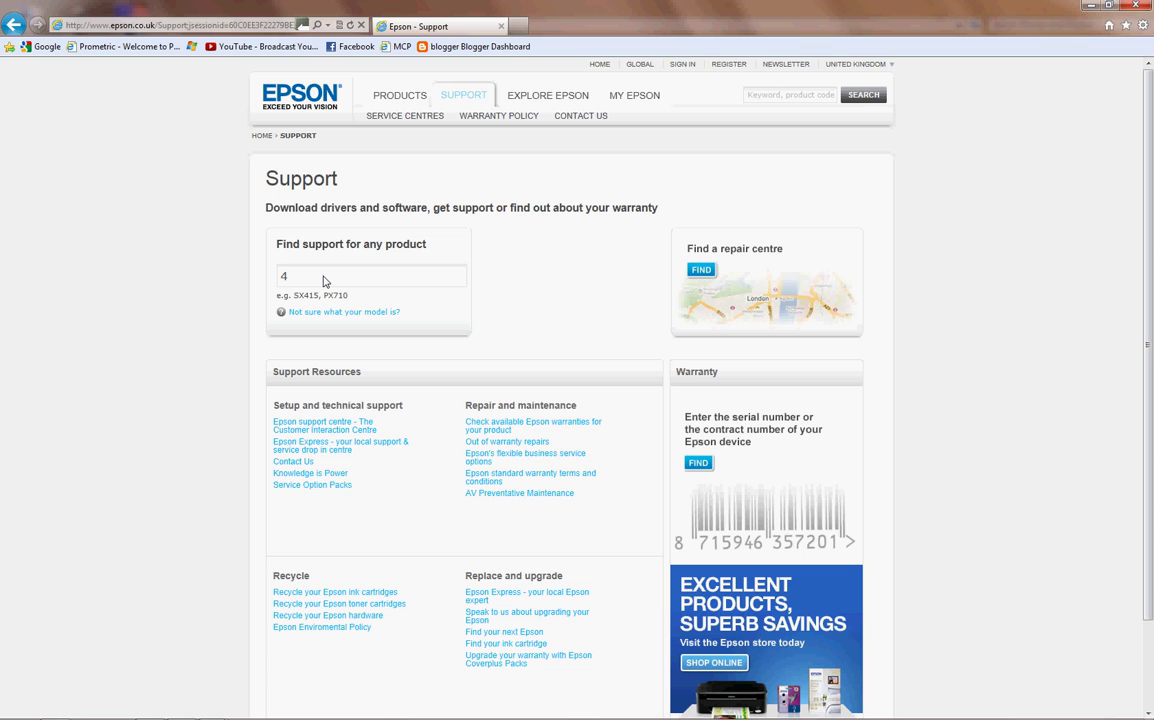
pyautogui.write('400')
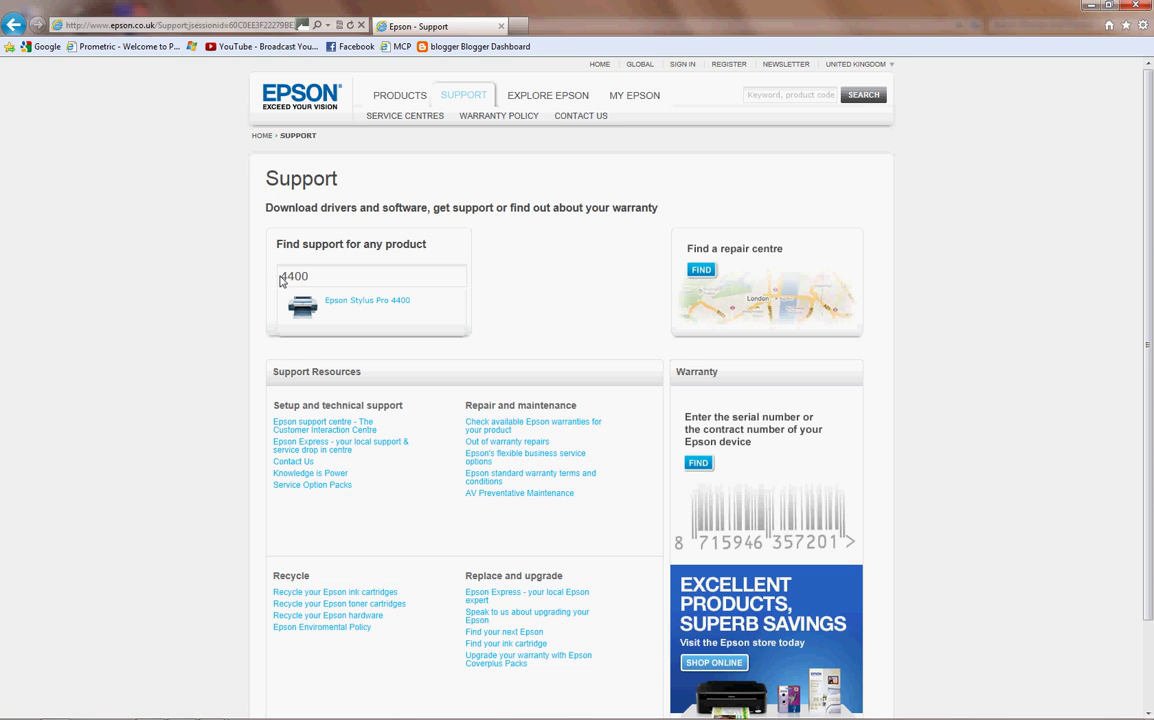
pyautogui.click(281, 280)
pyautogui.write('dx')
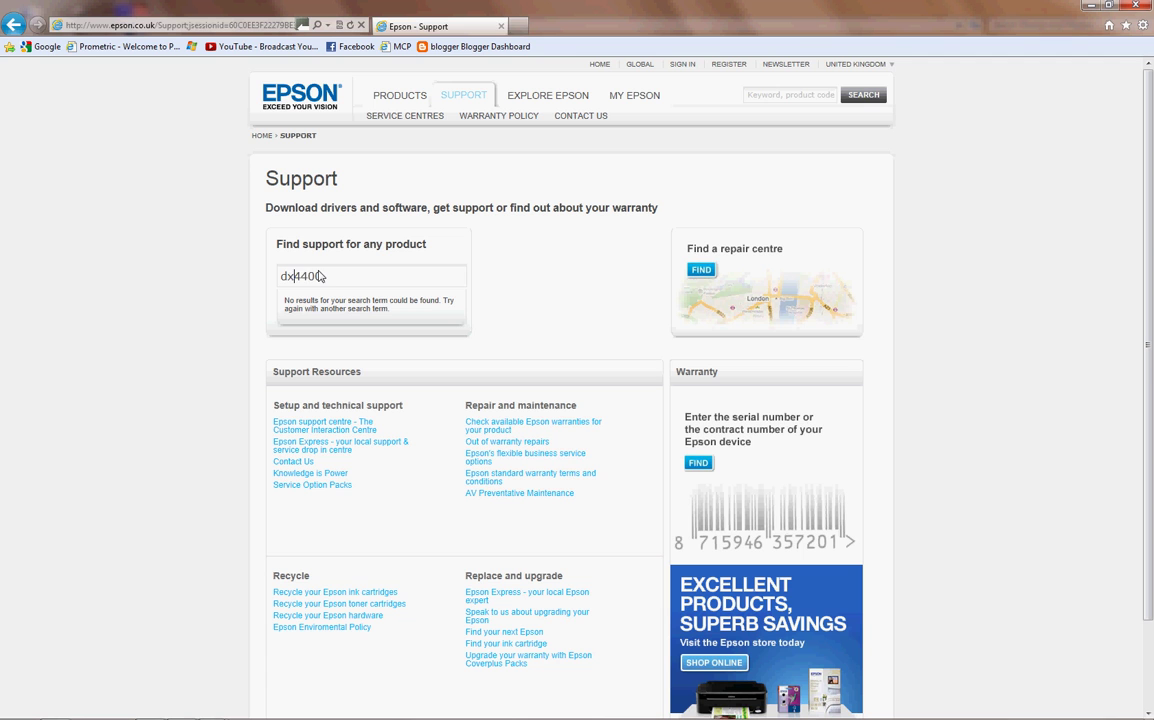
pyautogui.press('BackSpace')
pyautogui.press('BackSpace')
pyautogui.press('BackSpace')
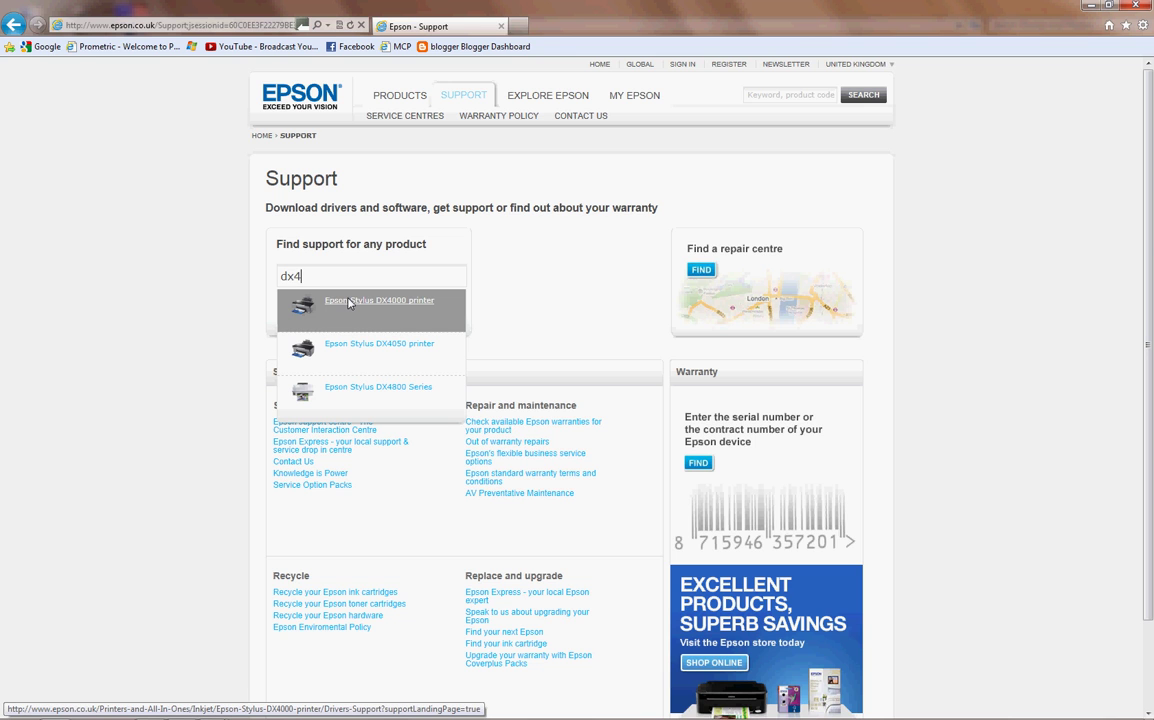
# Open the Stylus DX4000 page, expand Drivers & Software, and download the 9.35 MB driver.
pyautogui.click(349, 303)
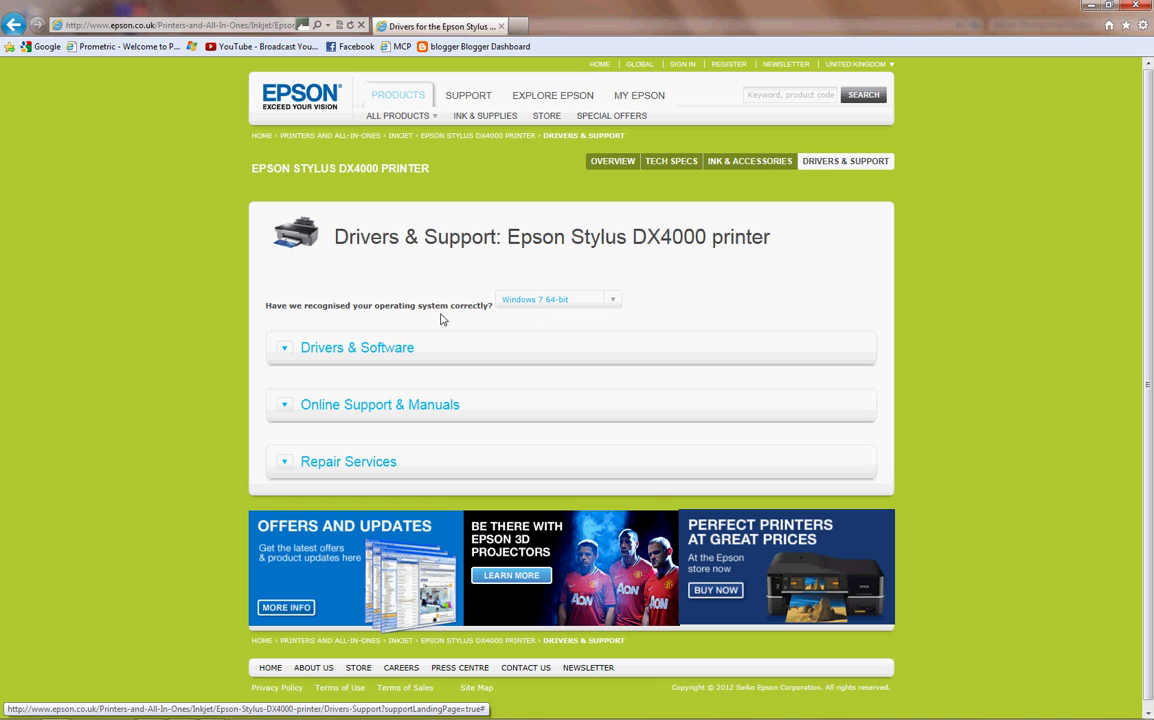
pyautogui.click(288, 348)
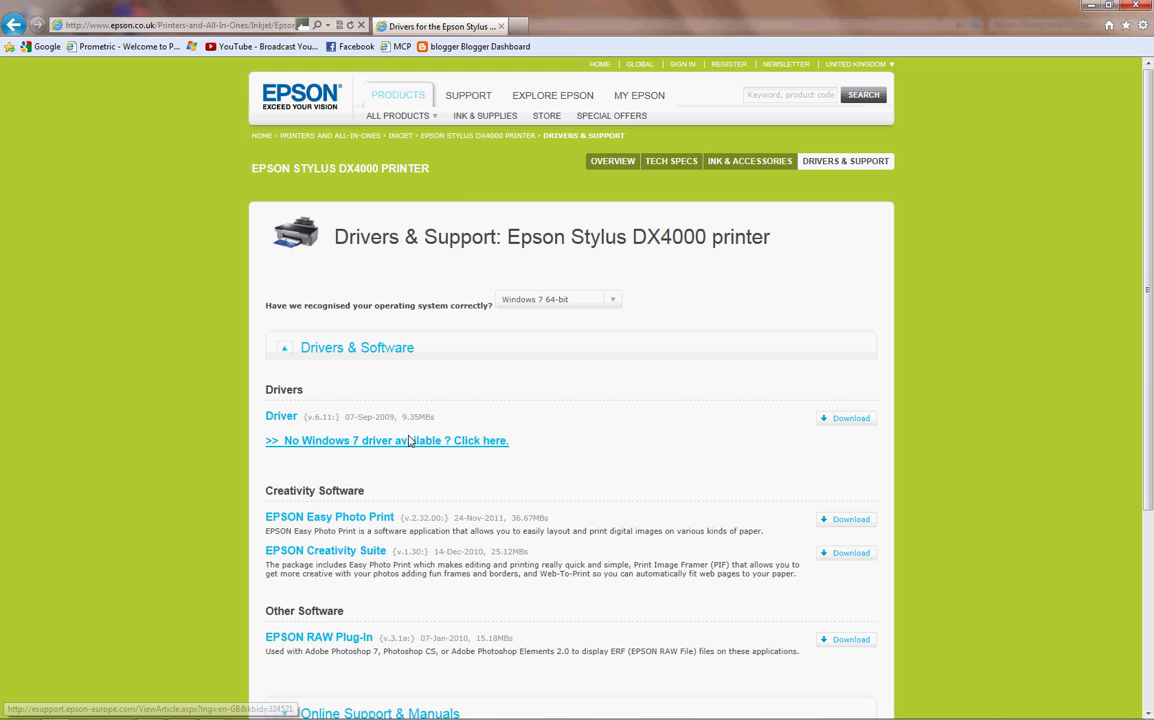
pyautogui.scroll(-1, 470, 452)
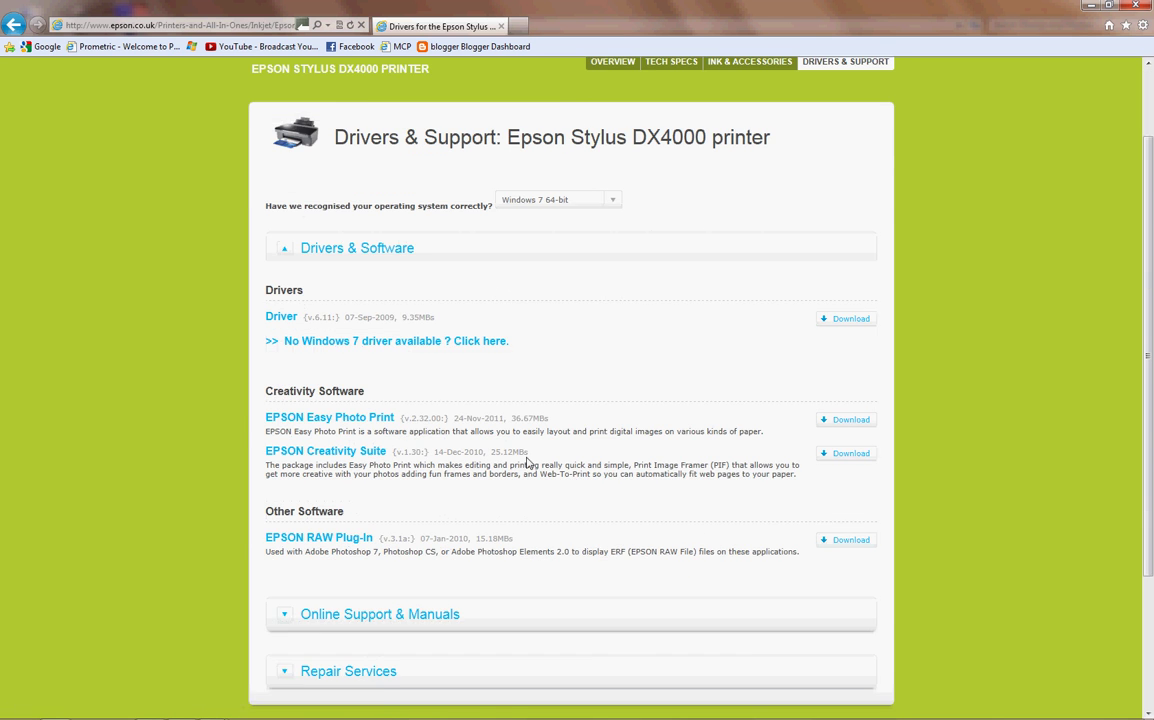
pyautogui.scroll(1, 528, 463)
pyautogui.scroll(-1, 500, 458)
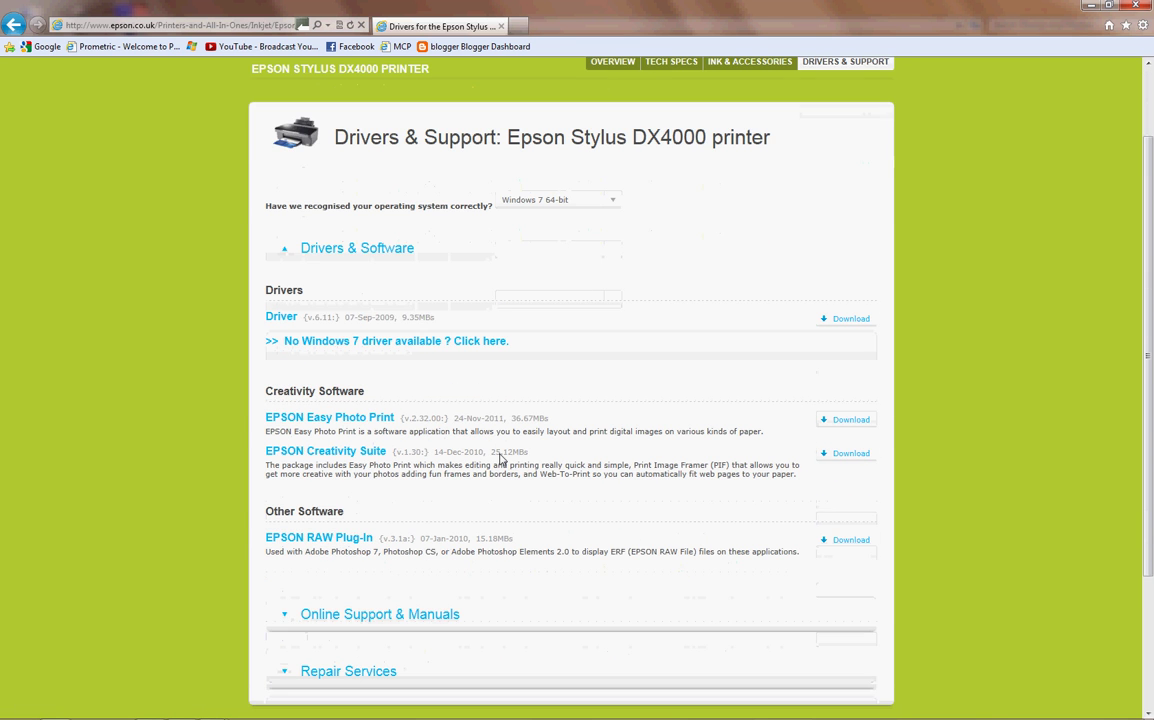
pyautogui.click(847, 320)
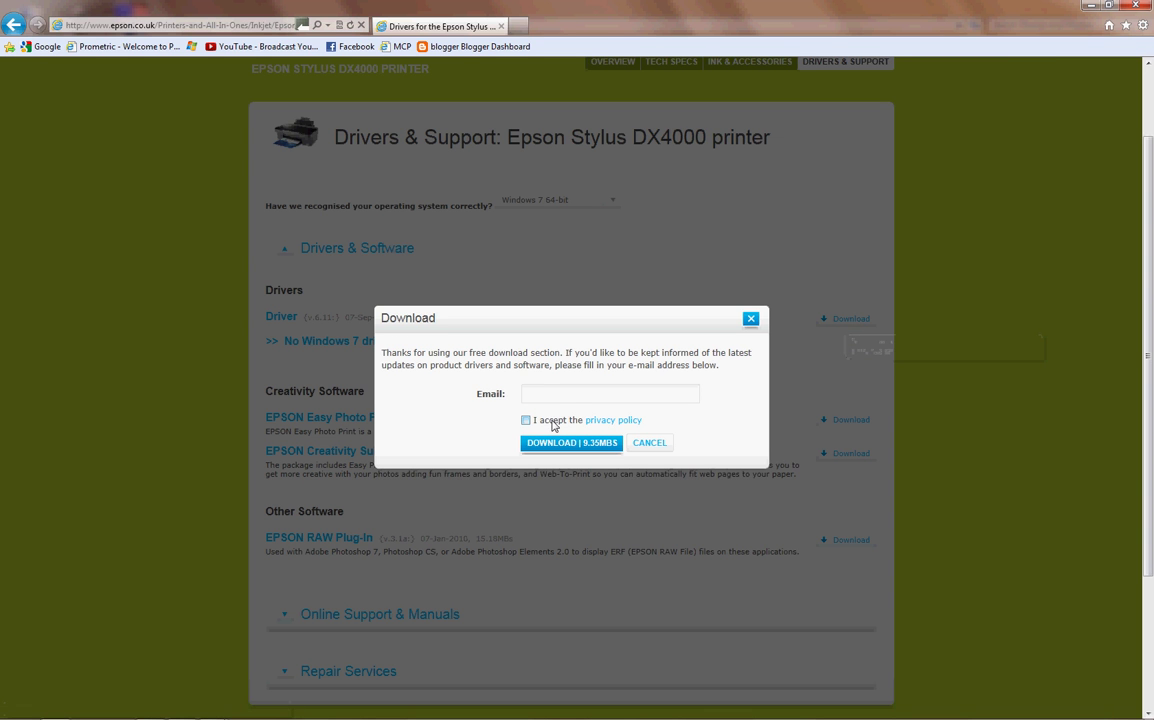